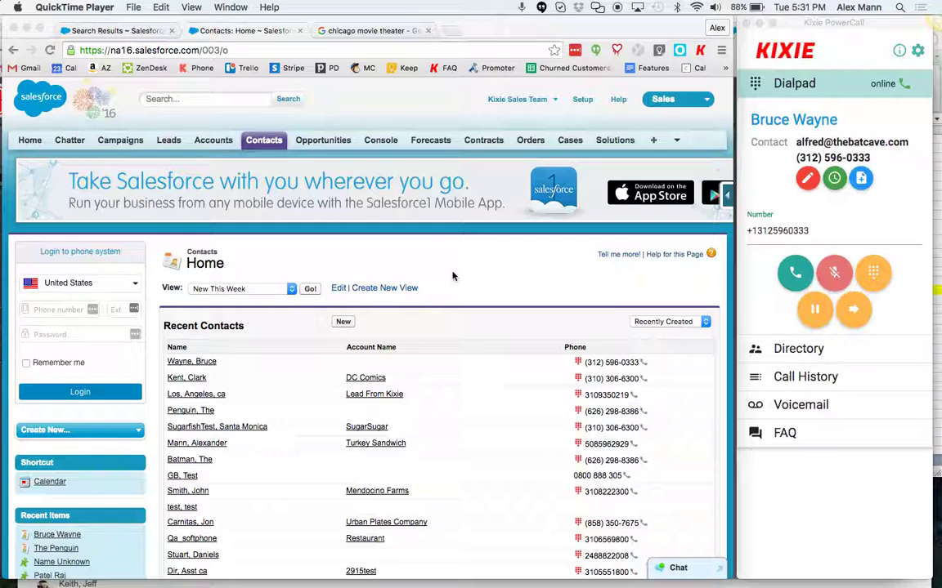
Start a disposition for the contact shown in the Kixie dialpad and set it to Demo Scheduled.
{"action": "left_click", "coordinate": [847, 61]}
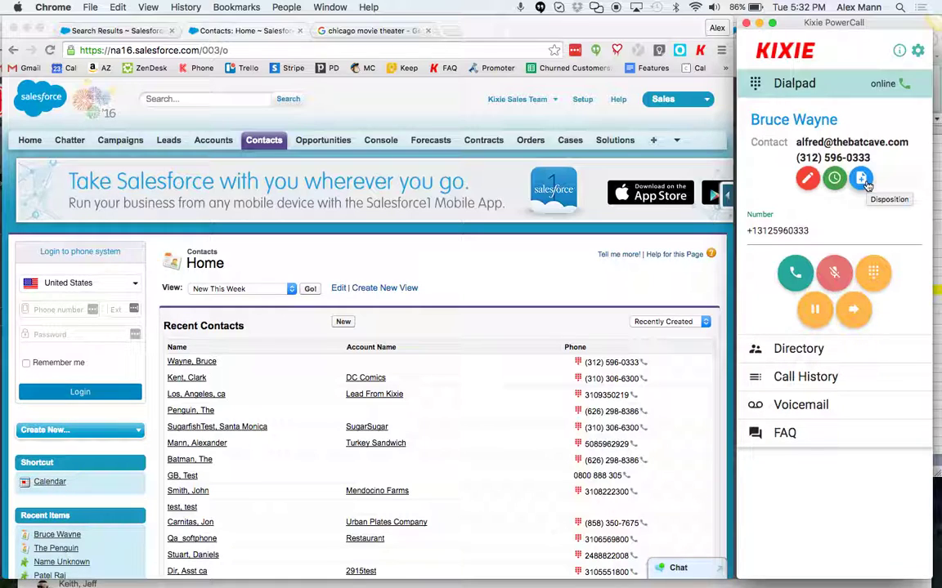
{"action": "left_click", "coordinate": [863, 181]}
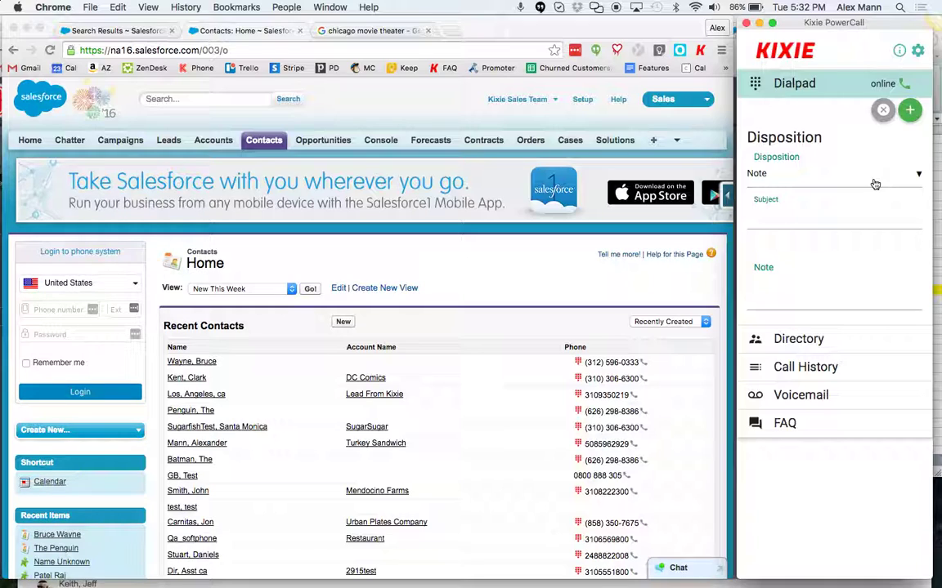
{"action": "left_click", "coordinate": [874, 184]}
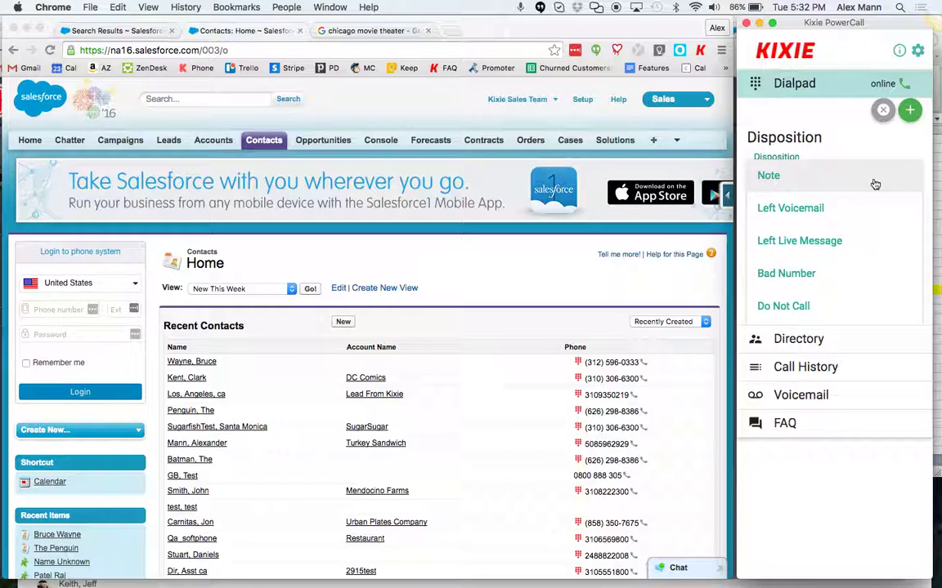
{"action": "scroll", "coordinate": [862, 270], "scroll_direction": "down", "scroll_amount": 1}
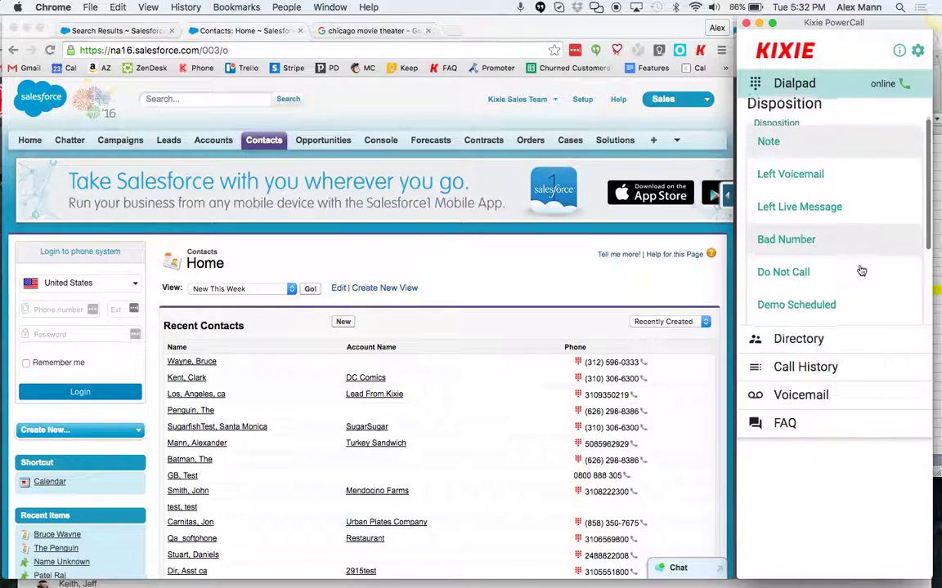
{"action": "scroll", "coordinate": [861, 270], "scroll_direction": "down", "scroll_amount": 2}
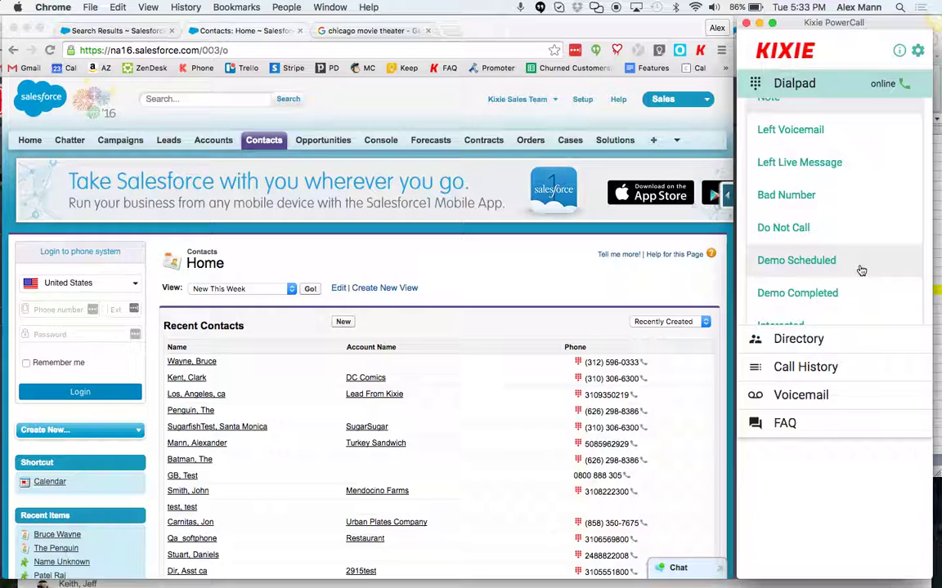
{"action": "scroll", "coordinate": [861, 271], "scroll_direction": "down", "scroll_amount": 1}
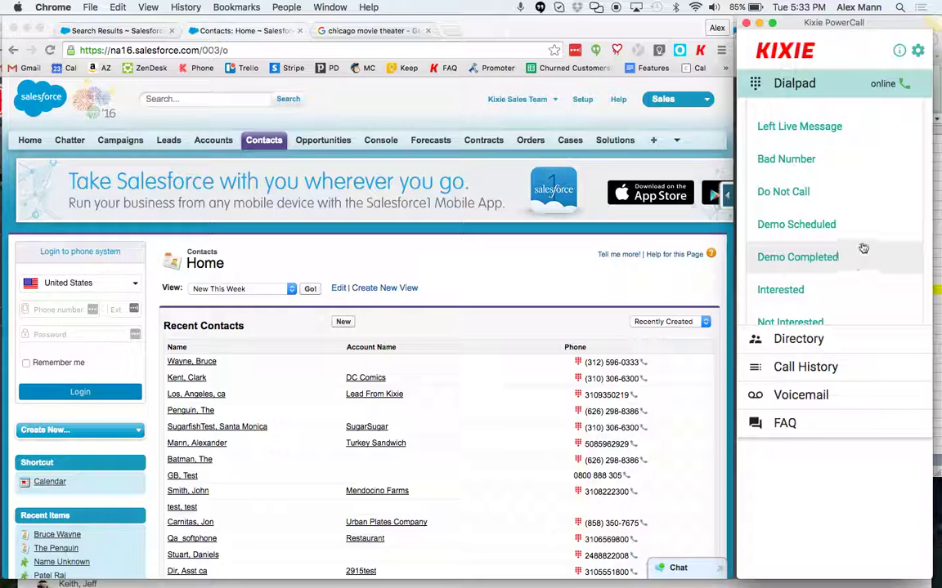
{"action": "left_click", "coordinate": [870, 235]}
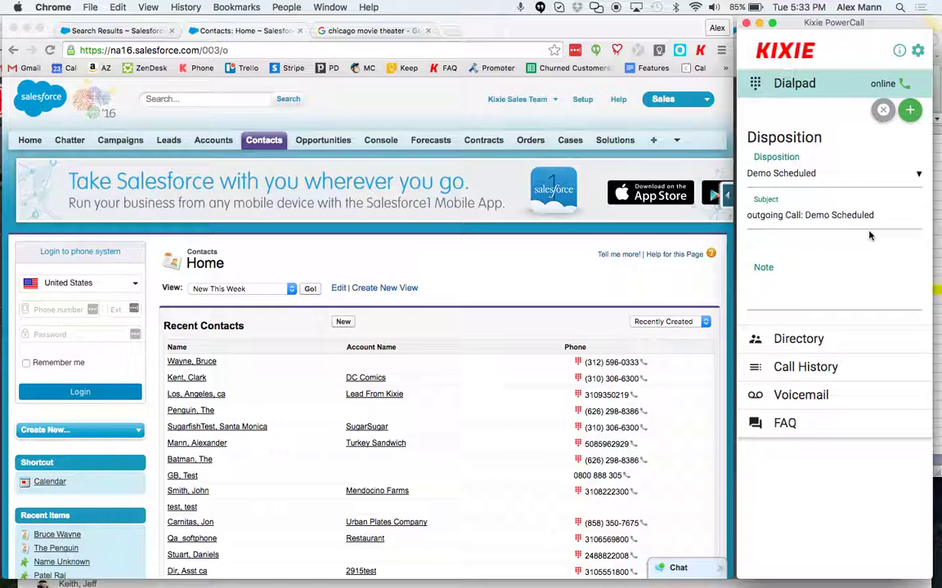
Enter "test note" as the disposition's note and save the disposition.
{"action": "left_click", "coordinate": [850, 283]}
{"action": "type", "text": "test note"}
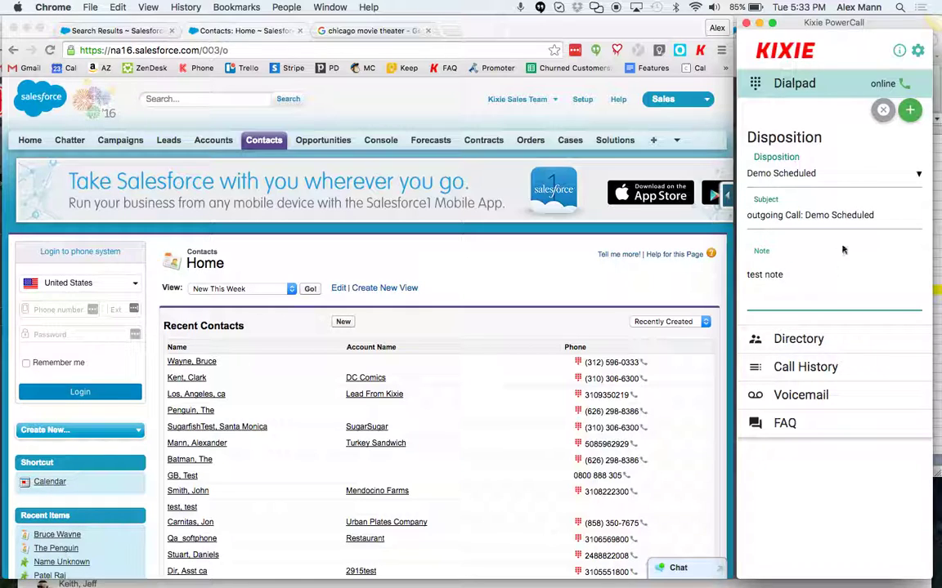
{"action": "left_click", "coordinate": [909, 115]}
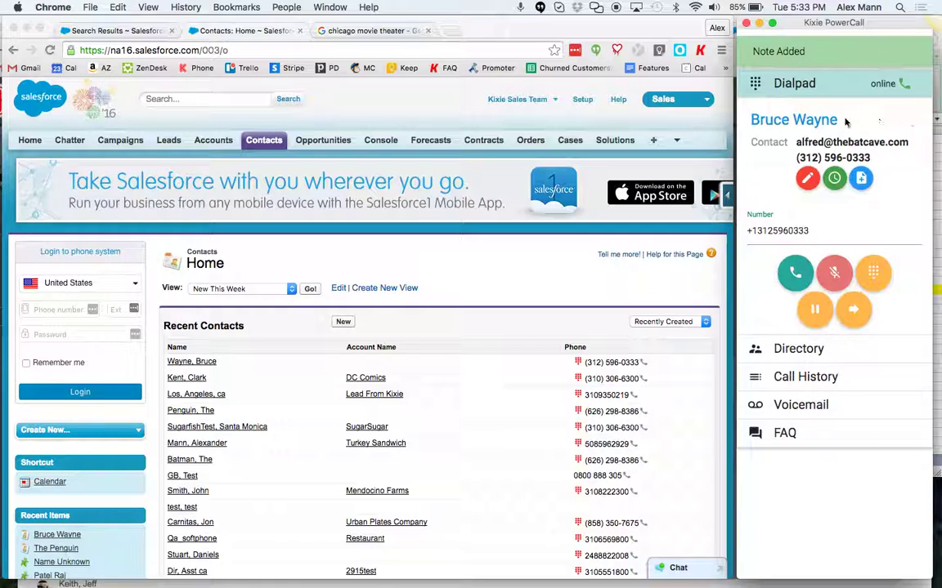
Open the dialpad contact's Salesforce record and view the "outgoing Call: Demo Scheduled" task in its activity history.
{"action": "left_click", "coordinate": [802, 122]}
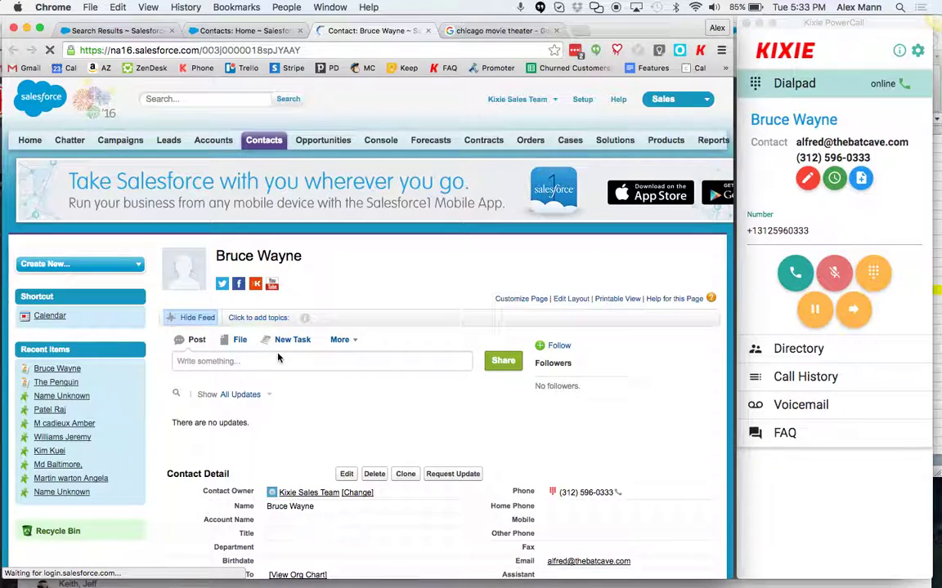
{"action": "scroll", "coordinate": [170, 433], "scroll_direction": "down", "scroll_amount": 1}
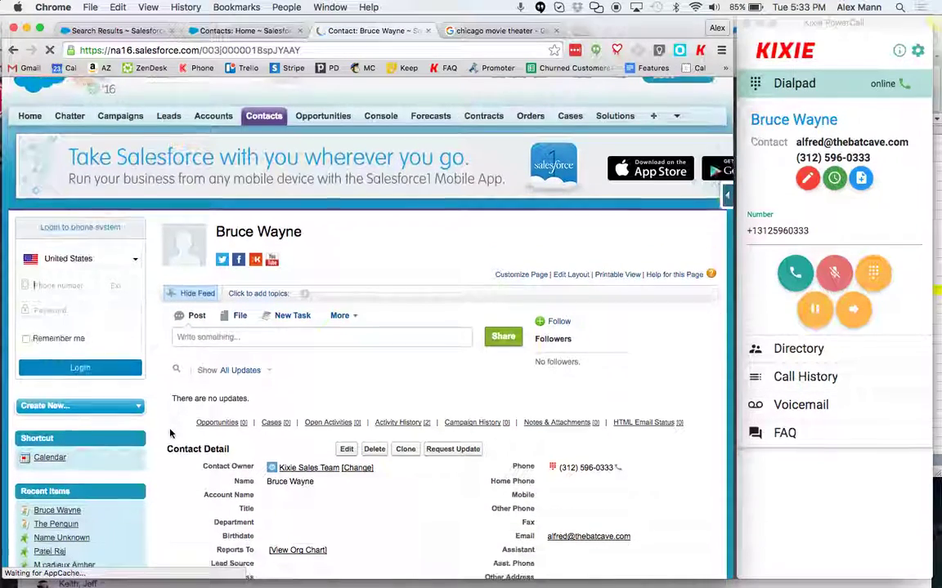
{"action": "scroll", "coordinate": [170, 433], "scroll_direction": "down", "scroll_amount": 10}
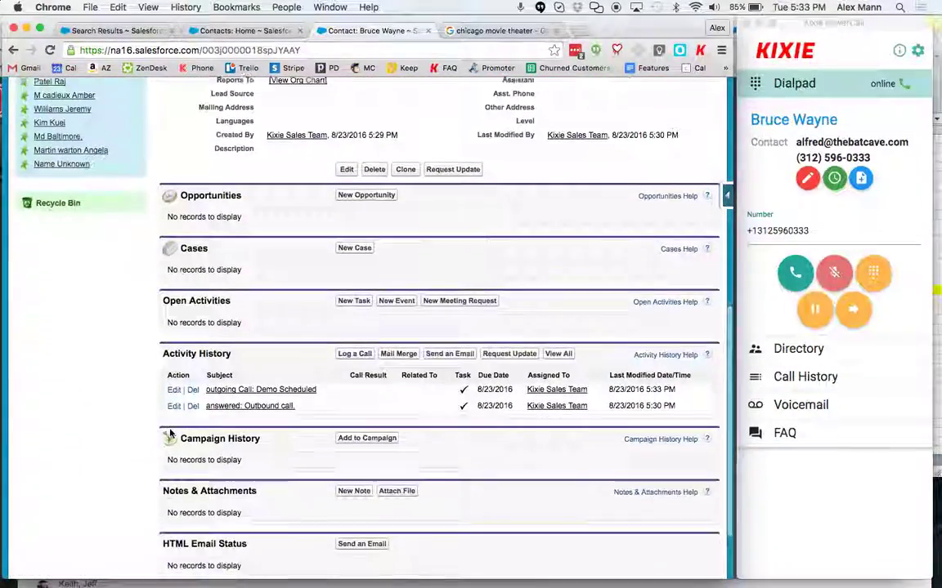
{"action": "scroll", "coordinate": [170, 434], "scroll_direction": "down", "scroll_amount": 2}
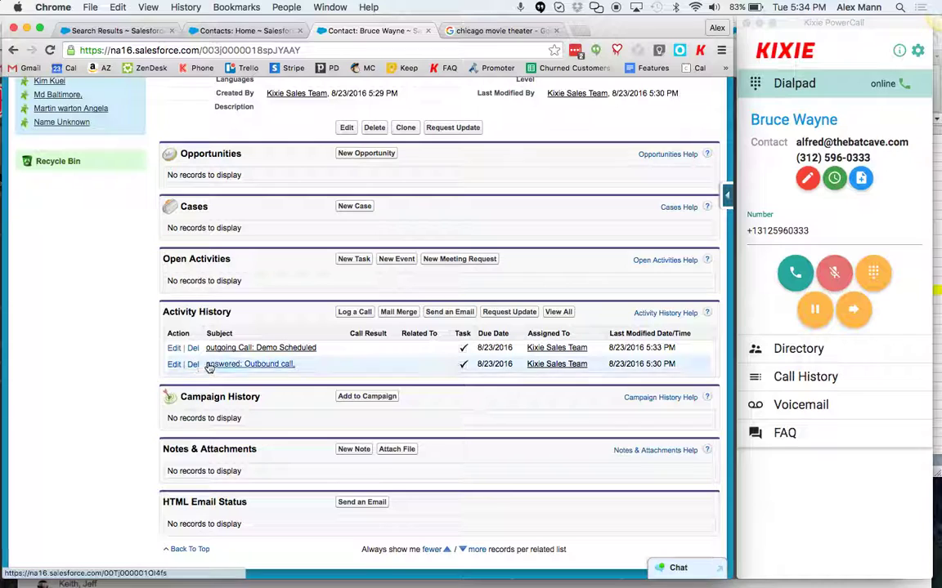
{"action": "left_click", "coordinate": [292, 349]}
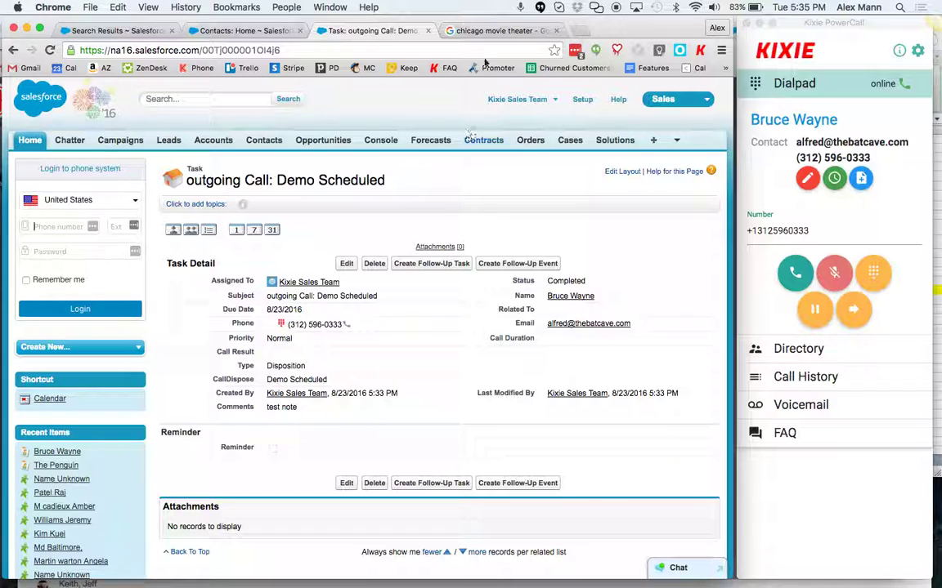
Load the bookmarked Kixie call dashboard in the Google movie theater page's place, using the company's business ID in the address.
{"action": "left_click", "coordinate": [488, 30]}
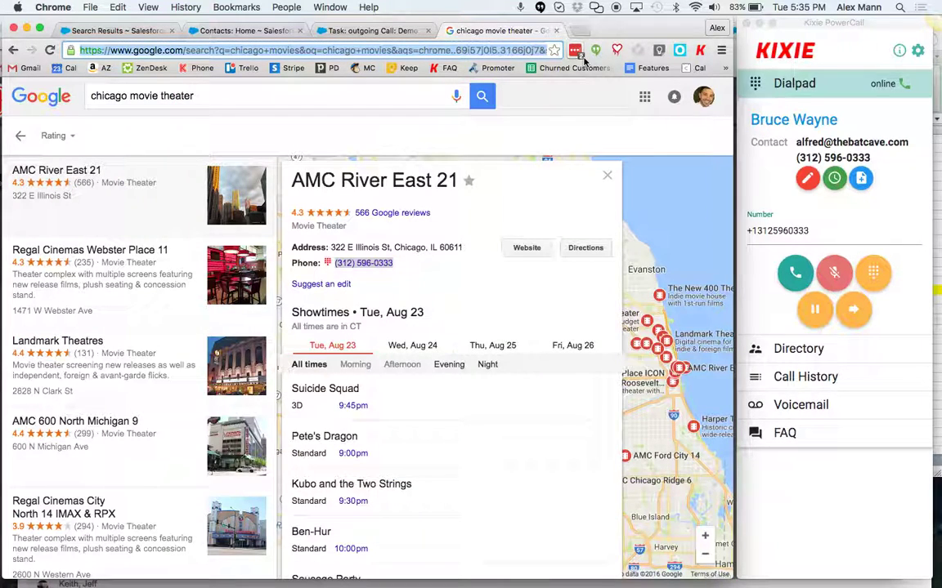
{"action": "left_click", "coordinate": [725, 68]}
{"action": "mouse_move", "coordinate": [759, 102]}
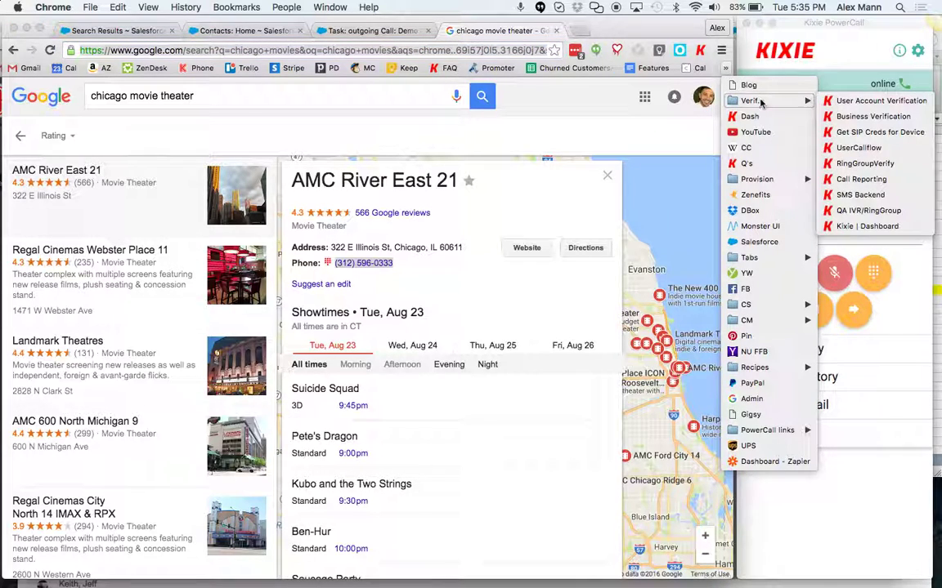
{"action": "left_click", "coordinate": [861, 179]}
{"action": "double_click", "coordinate": [331, 50]}
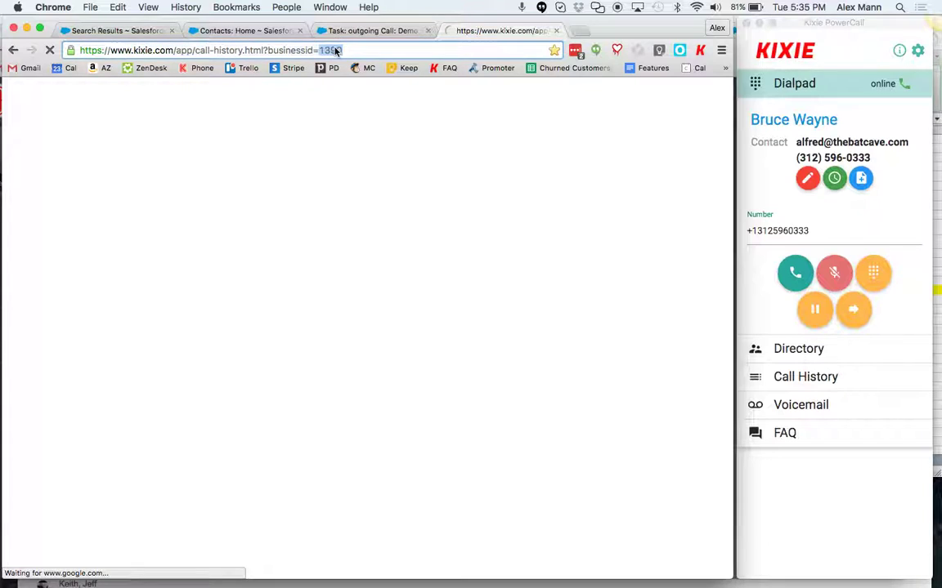
{"action": "type", "text": "995"}
{"action": "key", "text": "Return"}
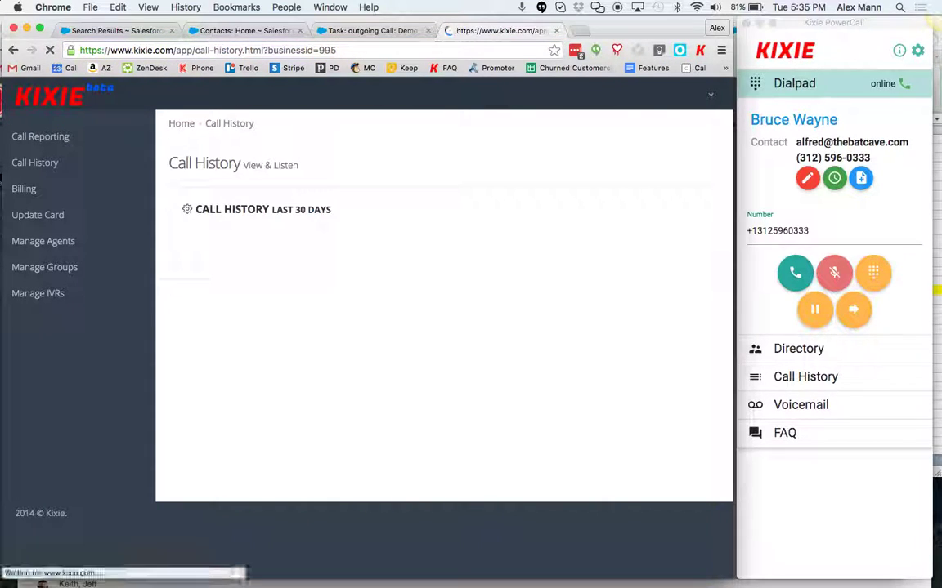
Display the Dispositions report in Call Reporting for the last 30 days.
{"action": "left_click", "coordinate": [72, 139]}
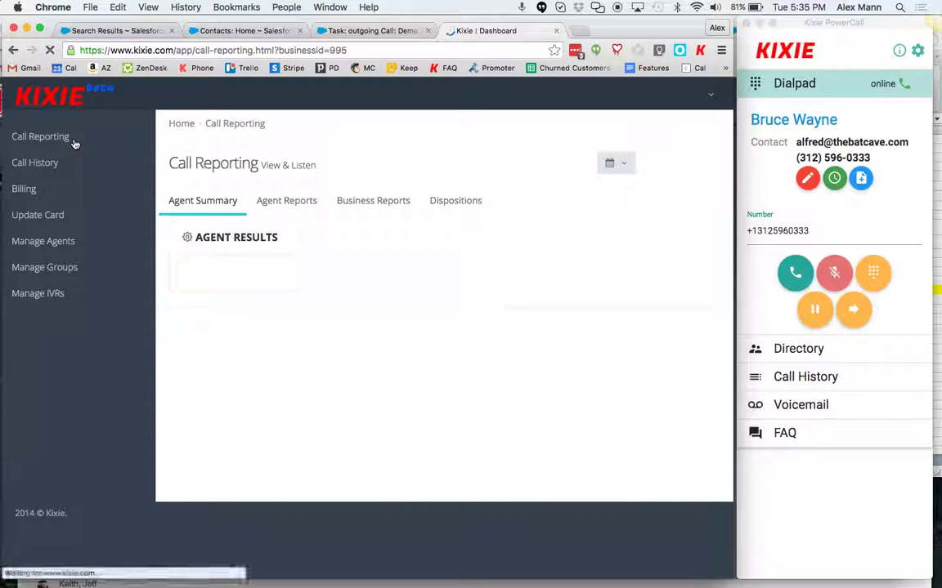
{"action": "left_click", "coordinate": [459, 211]}
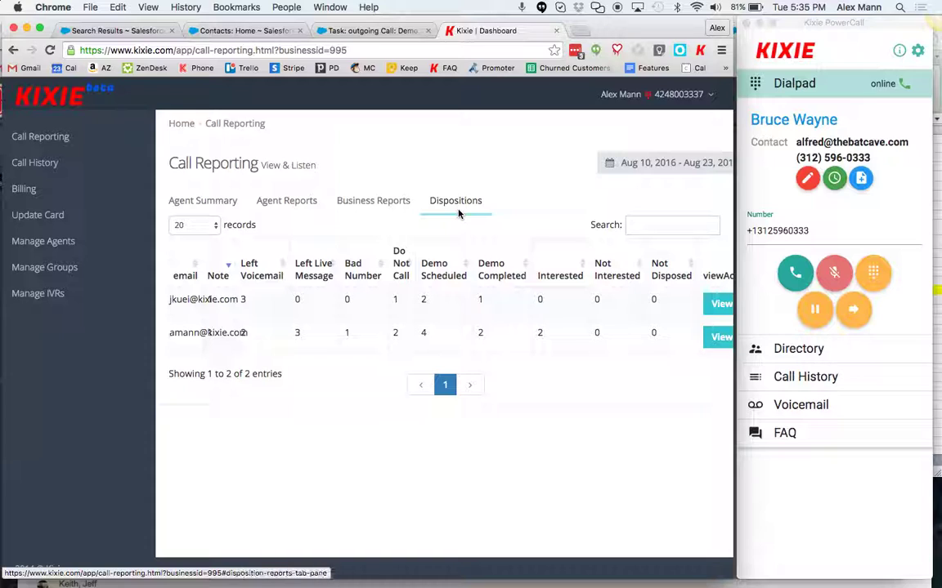
{"action": "left_click", "coordinate": [669, 167]}
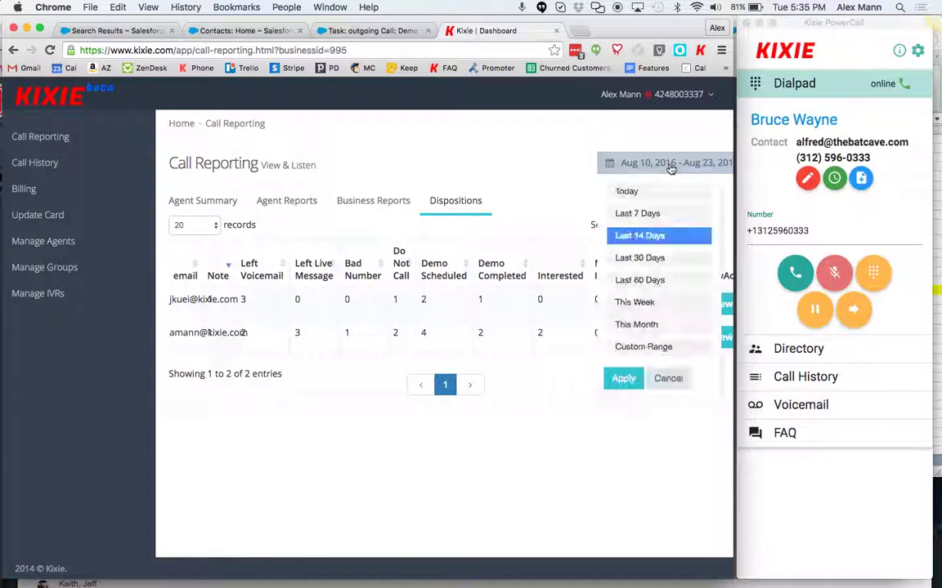
{"action": "left_click", "coordinate": [664, 259]}
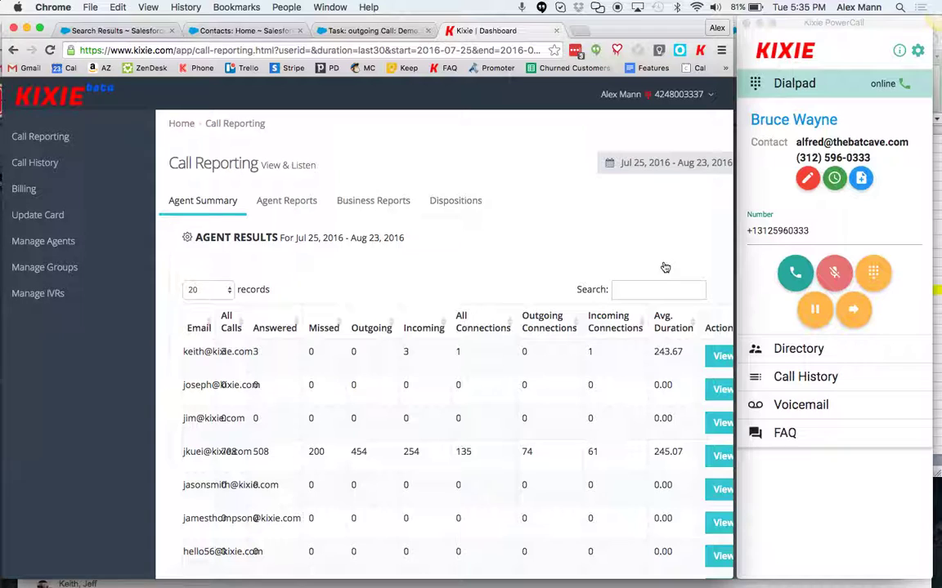
{"action": "left_click", "coordinate": [464, 205]}
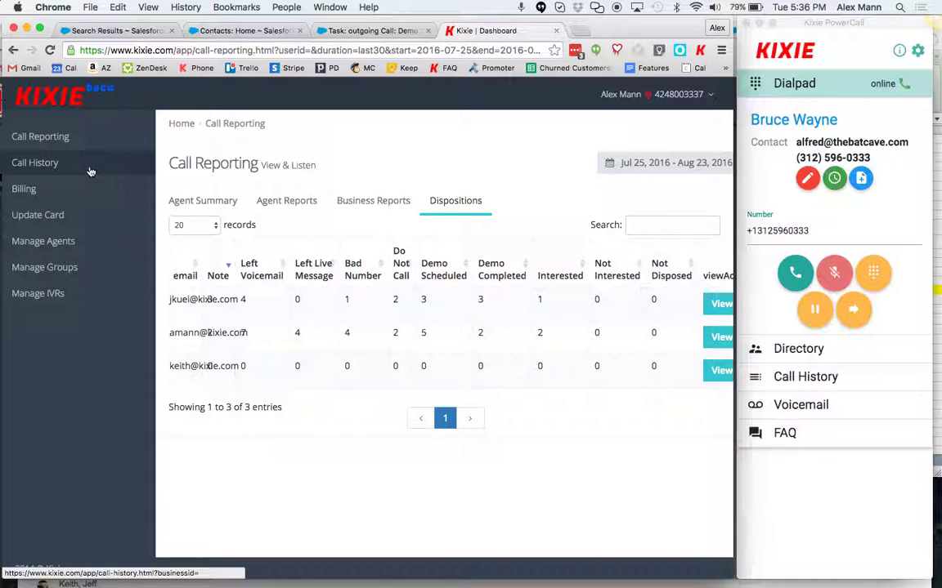
Filter the Call History by "demo" and look through the listed calls.
{"action": "left_click", "coordinate": [91, 171]}
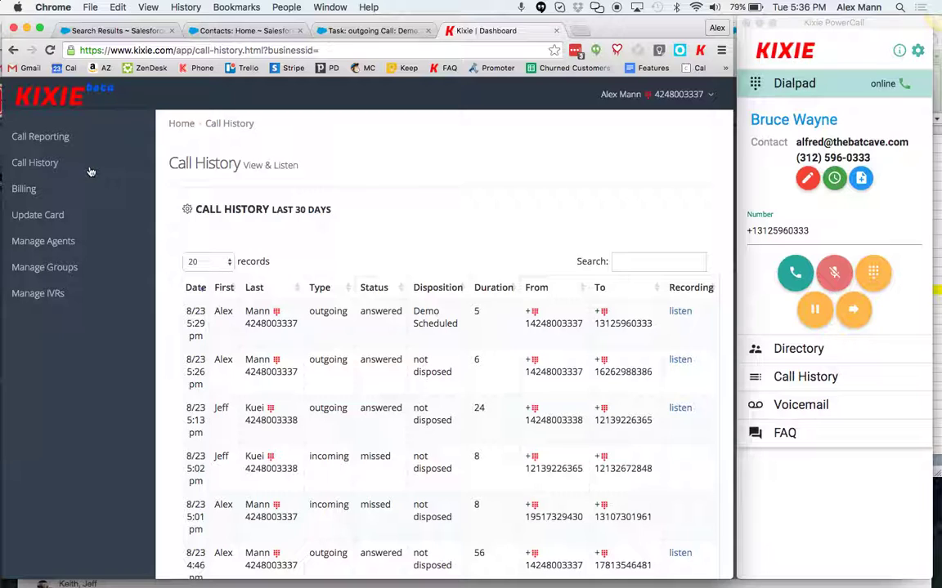
{"action": "left_click", "coordinate": [639, 267]}
{"action": "type", "text": "demo"}
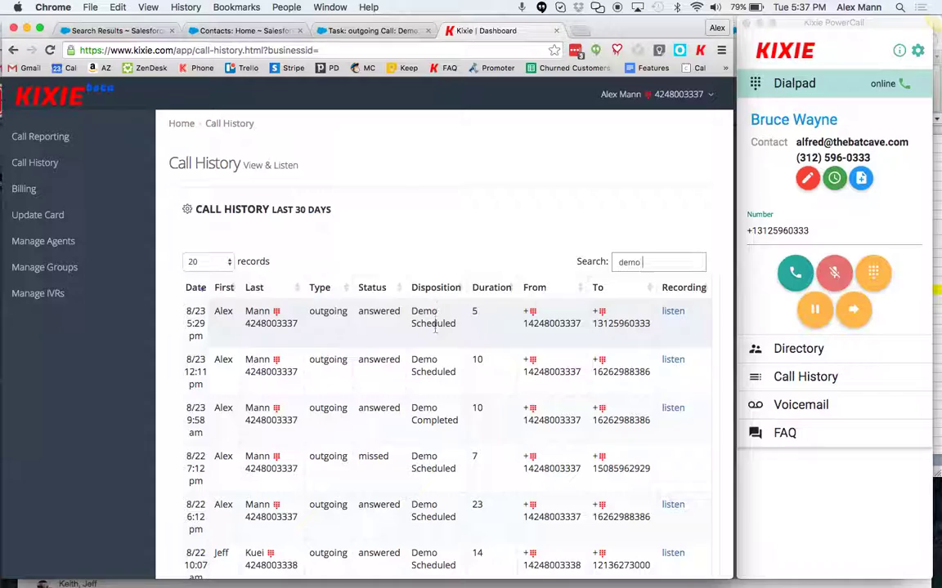
{"action": "scroll", "coordinate": [430, 406], "scroll_direction": "down", "scroll_amount": 5}
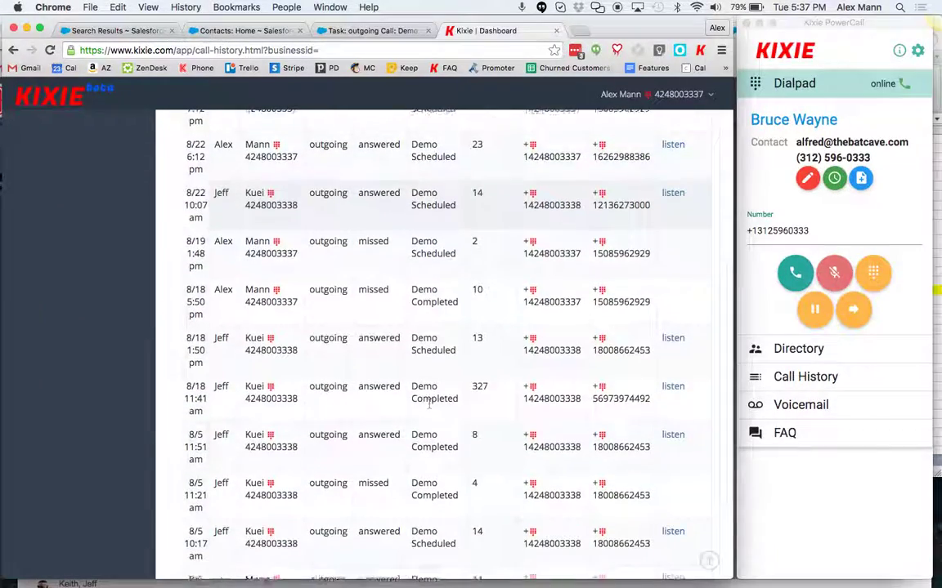
{"action": "scroll", "coordinate": [430, 406], "scroll_direction": "up", "scroll_amount": 5}
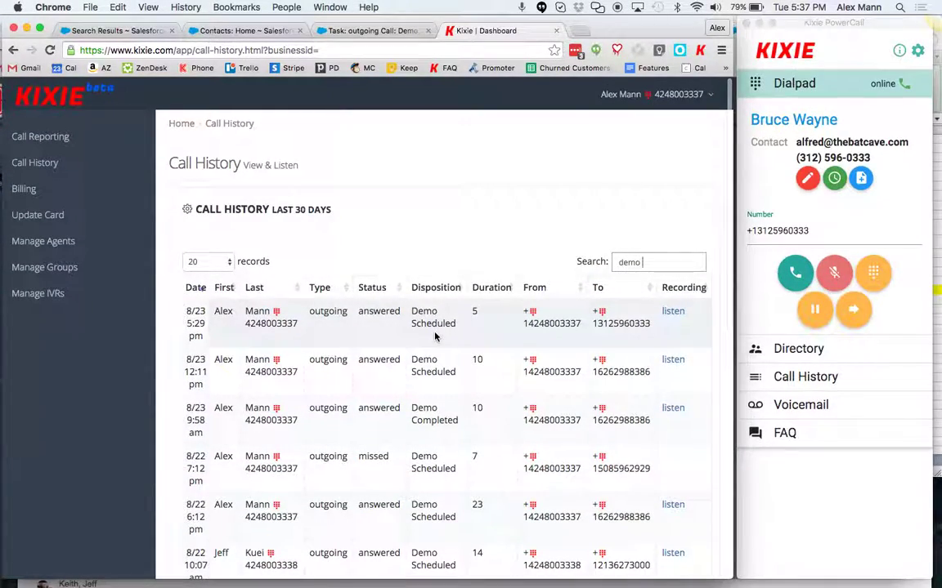
Narrow the call history search to "demo sch", and remove the added letters again.
{"action": "type", "text": "sch"}
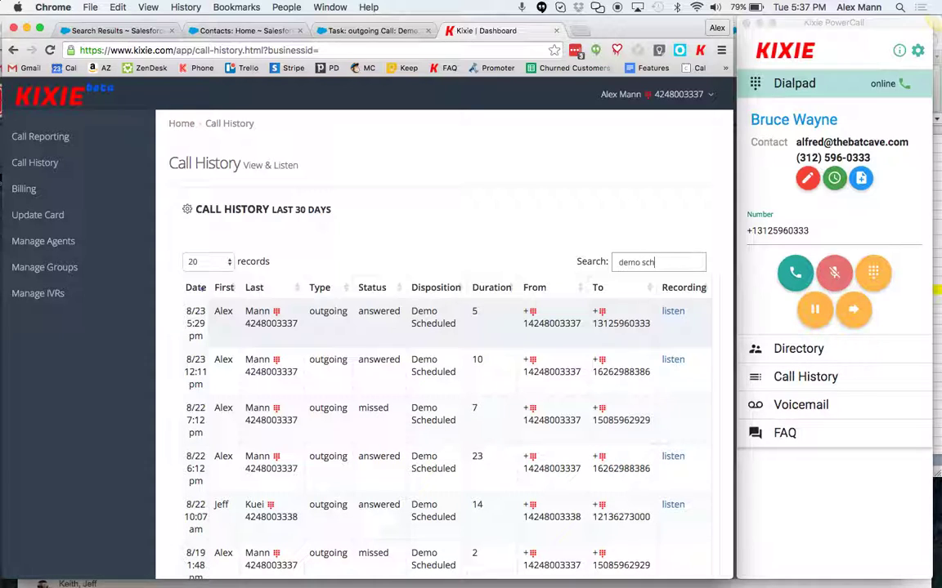
{"action": "key", "text": "BackSpace"}
{"action": "key", "text": "BackSpace"}
{"action": "key", "text": "BackSpace"}
Search the call history for "demo compl", and shorten the search back to "demo".
{"action": "type", "text": "compl"}
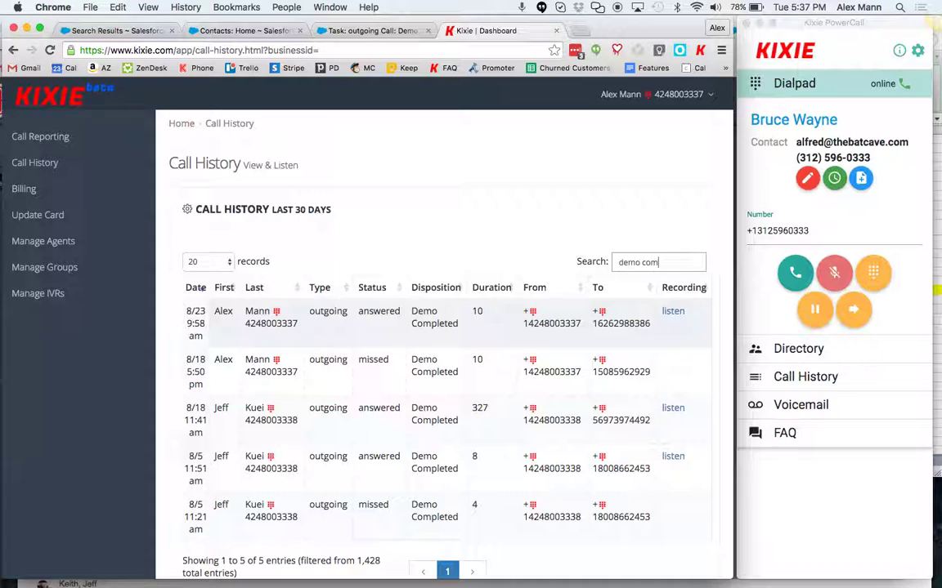
{"action": "key", "text": "BackSpace"}
{"action": "key", "text": "BackSpace"}
{"action": "key", "text": "BackSpace"}
{"action": "key", "text": "BackSpace"}
{"action": "key", "text": "BackSpace"}
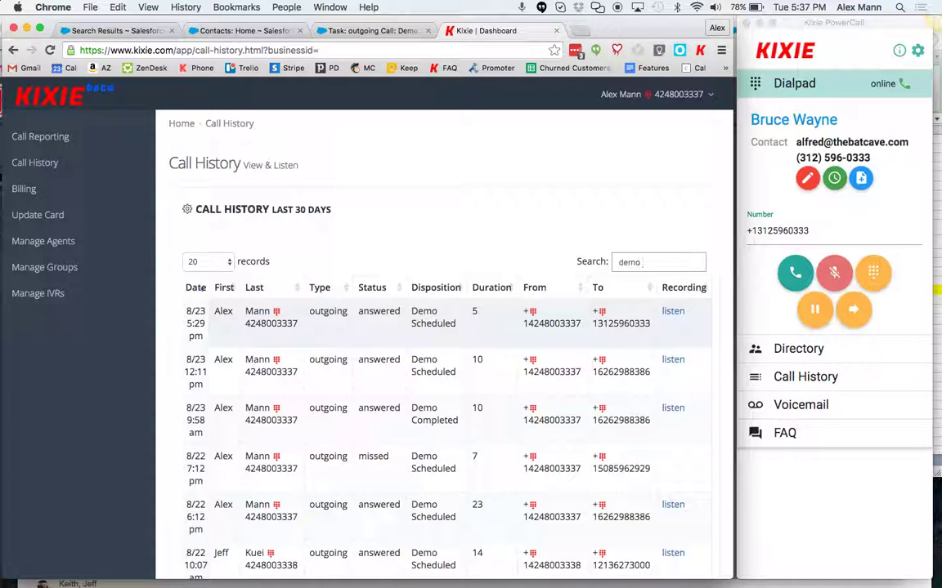